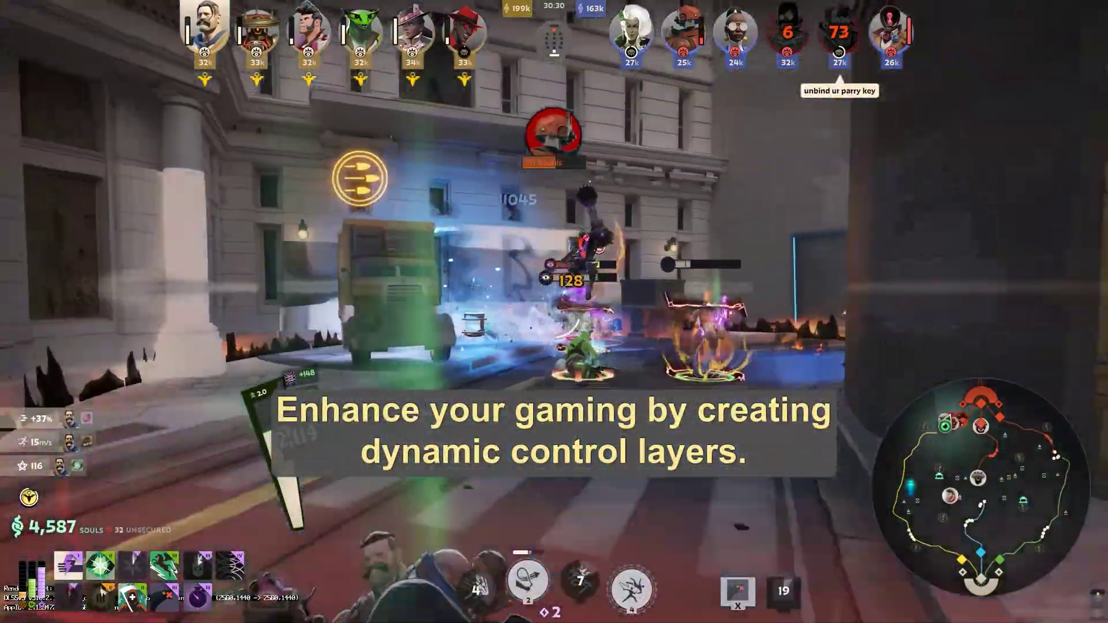
key("x")
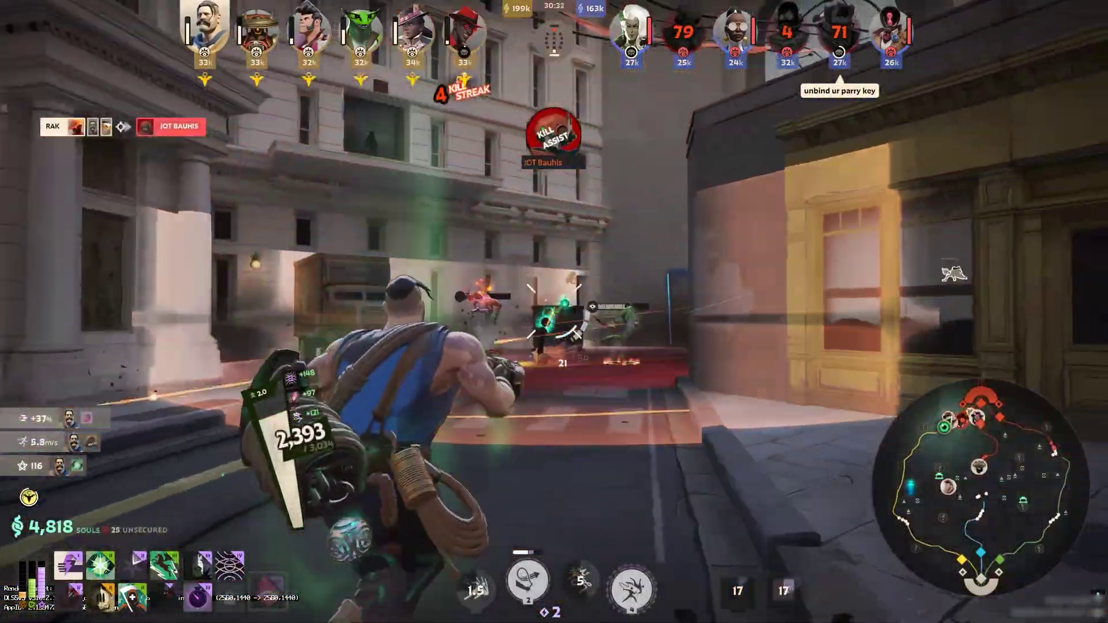
key("f")
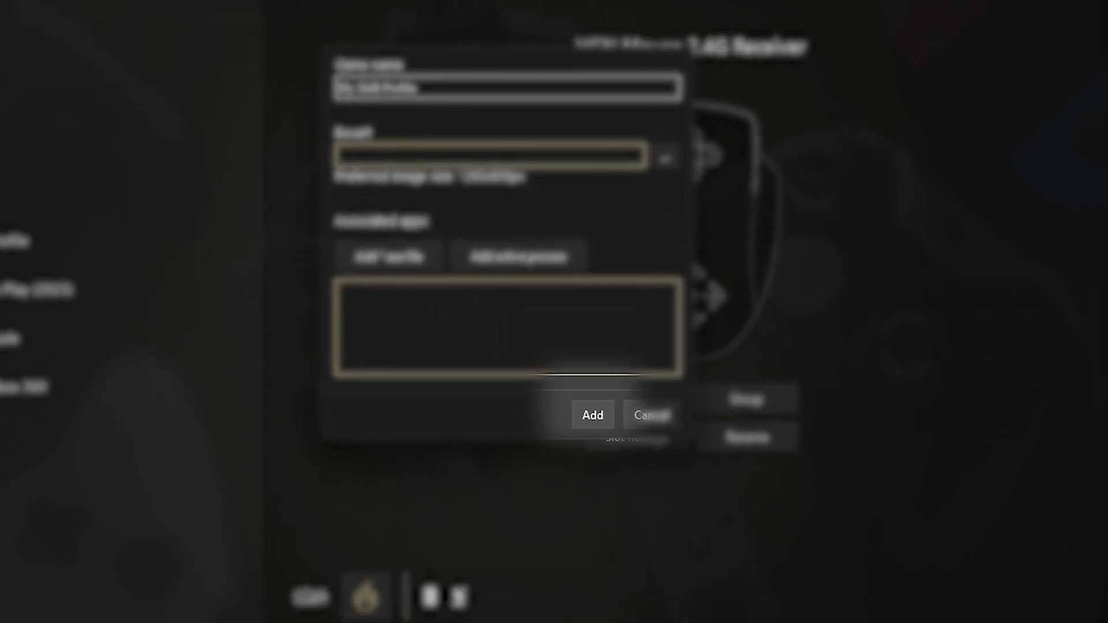
Step: Create the game profile My Shift Profile and make the mouse's lower side button jump to Shift-layer 1
left_click(638, 595)
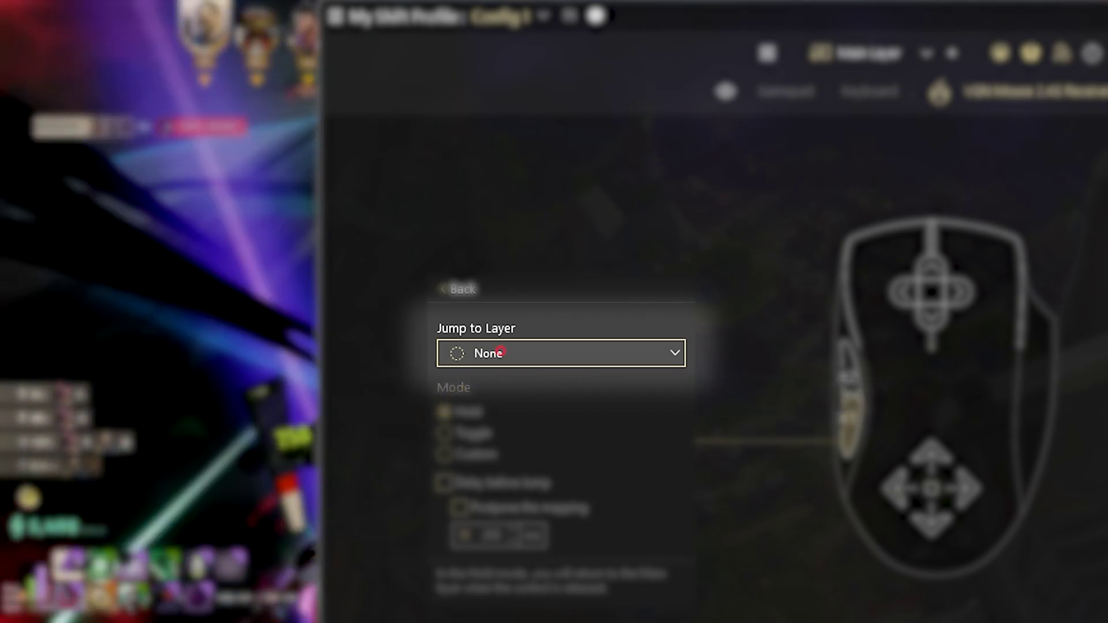
left_click(499, 350)
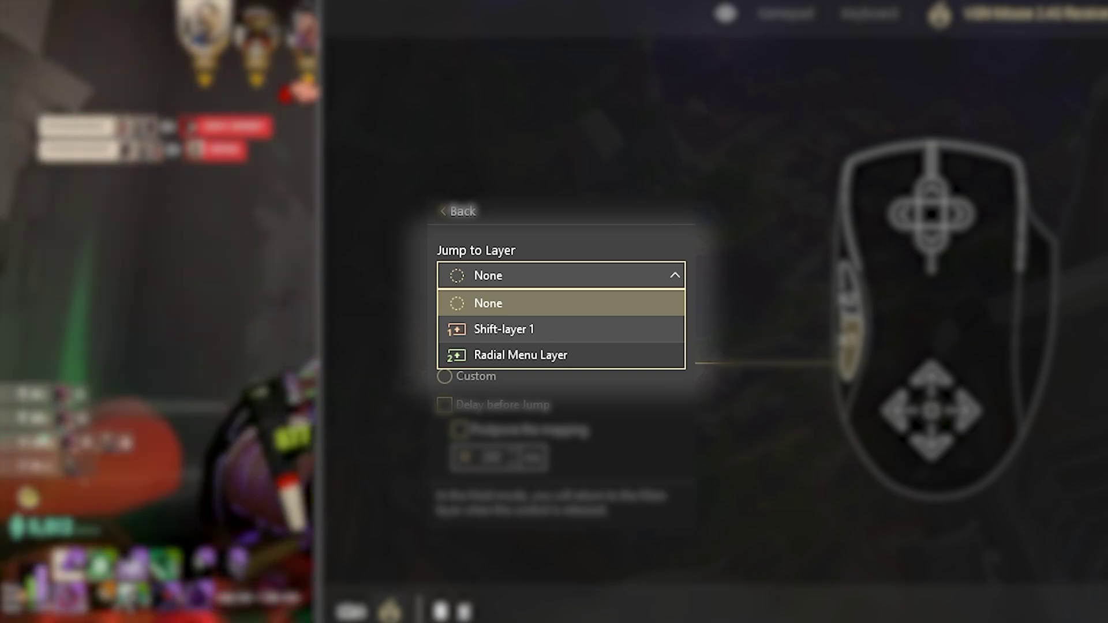
left_click(503, 329)
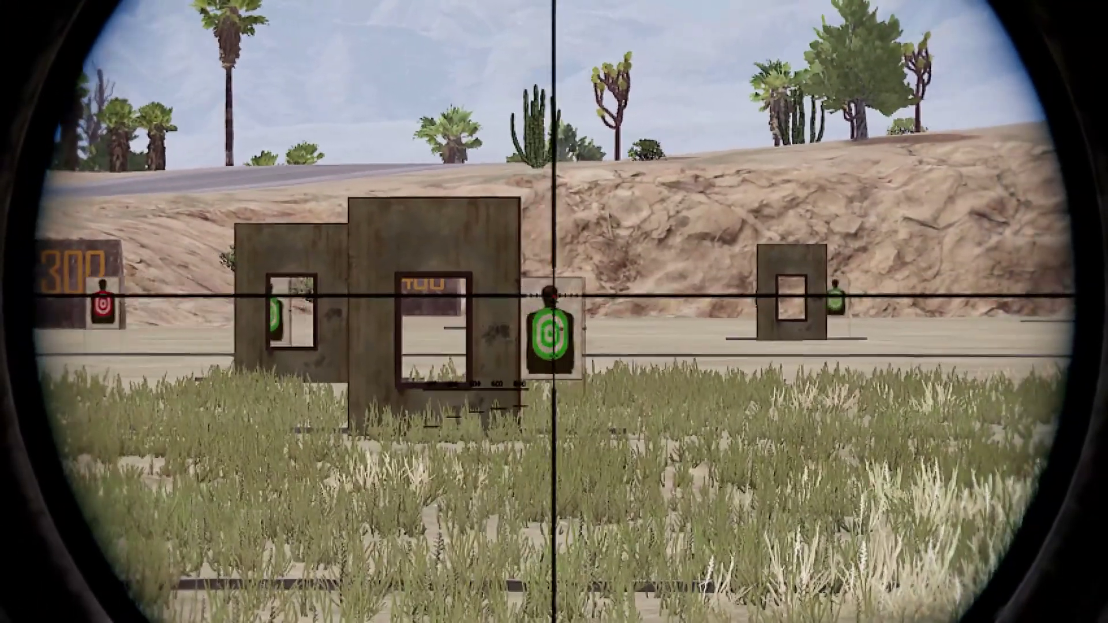
Step: Test the Magnifier in the game by aiming through the scope and handling a weapon attachment in the inventory
left_click(554, 297)
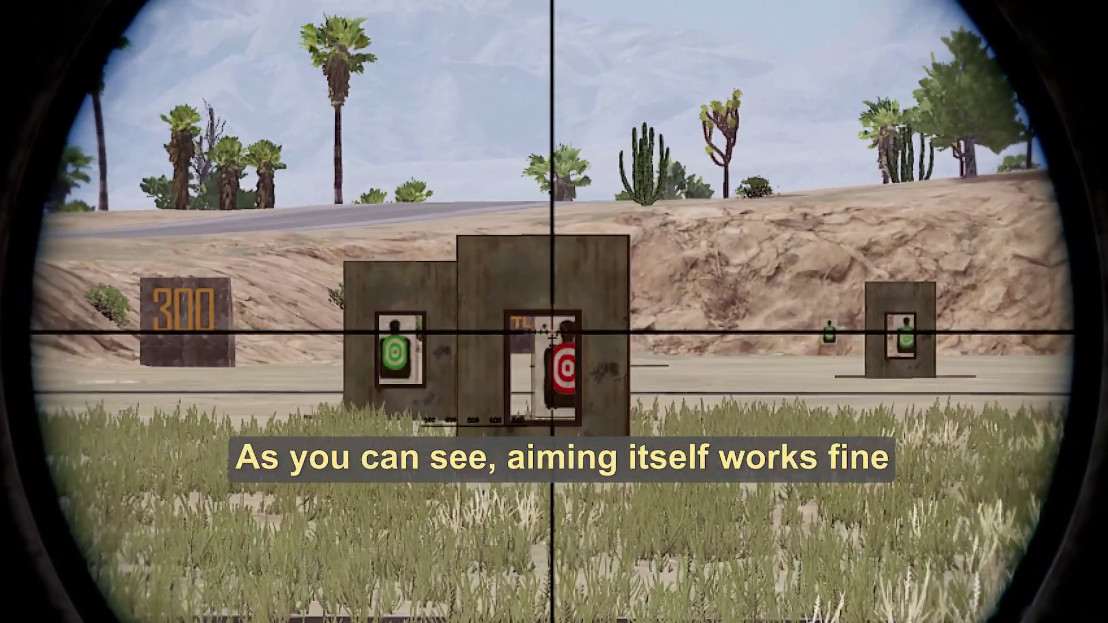
left_click(553, 331)
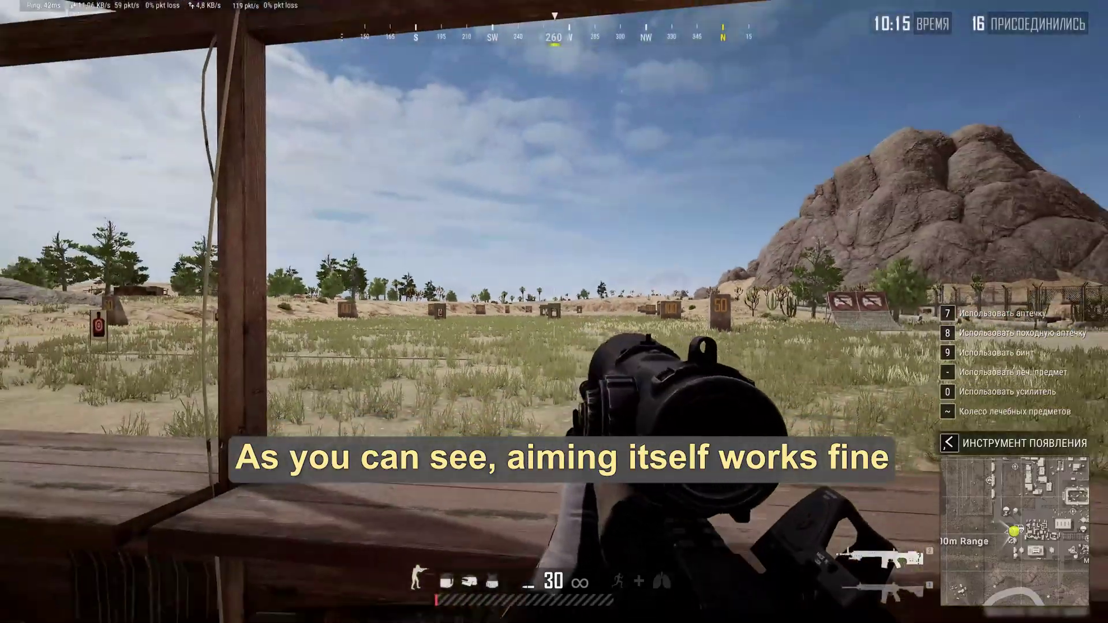
key("Tab")
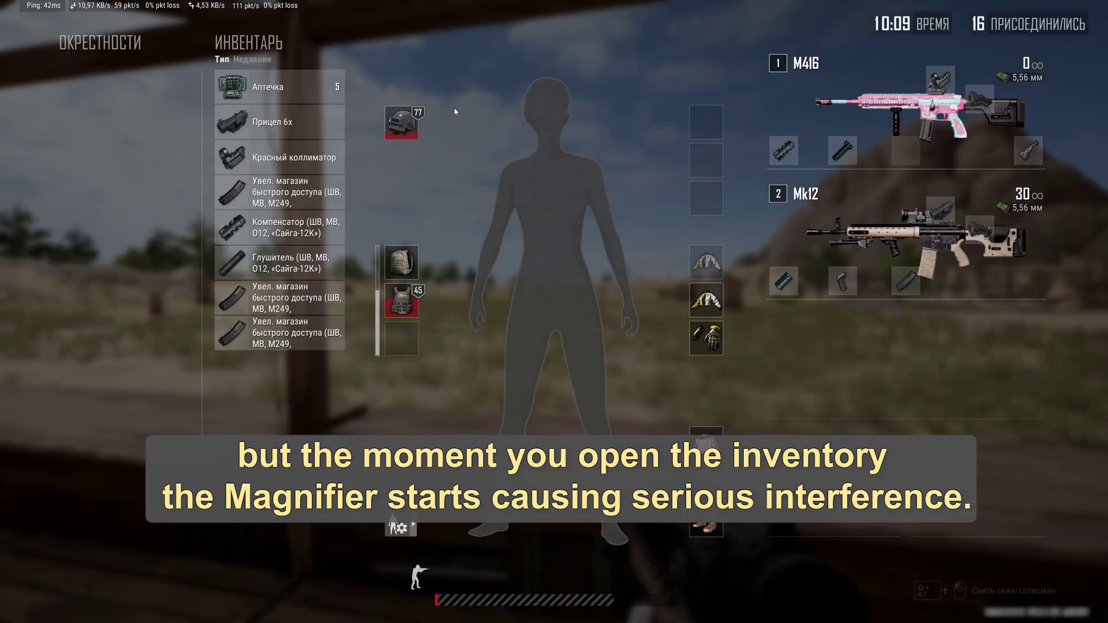
right_click(826, 129)
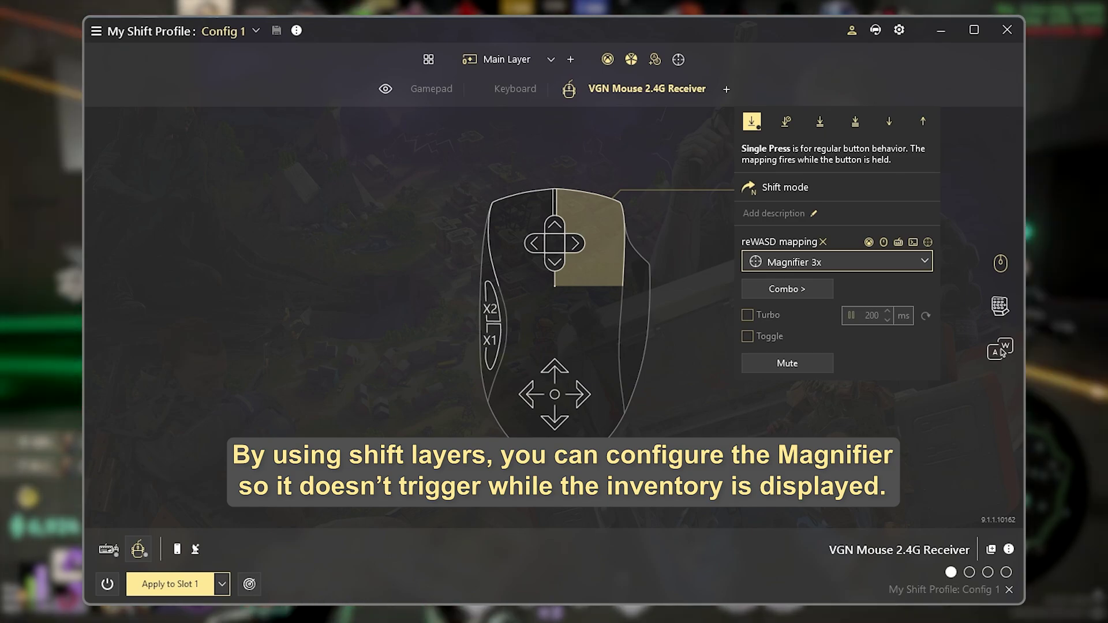
Step: Group the keyboard with the VGN Mouse 2.4G Receiver
left_click(391, 206)
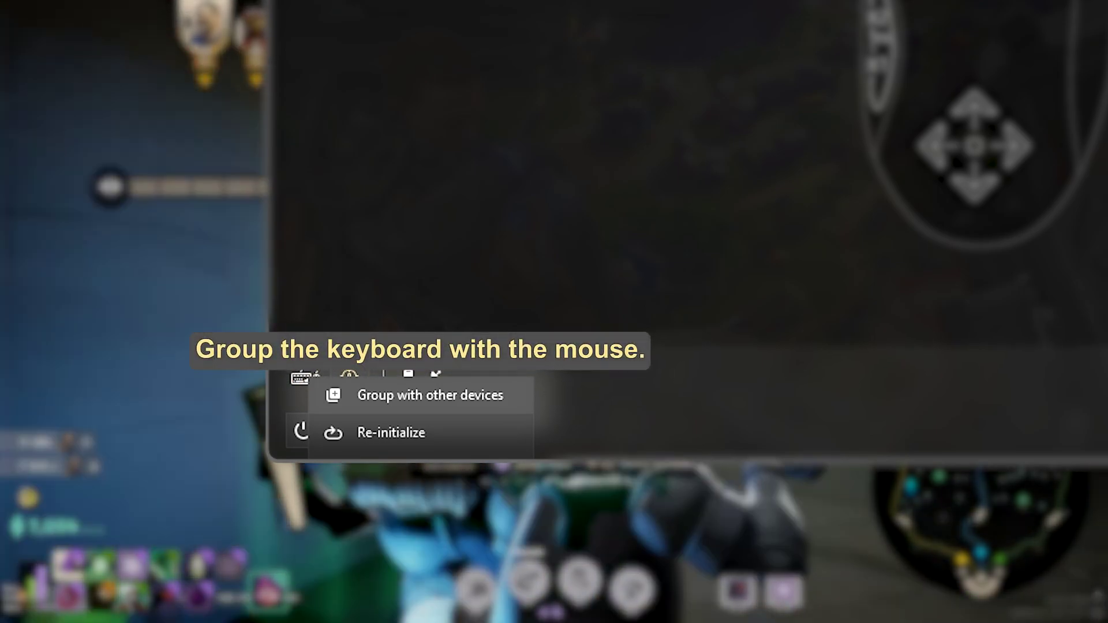
left_click(378, 396)
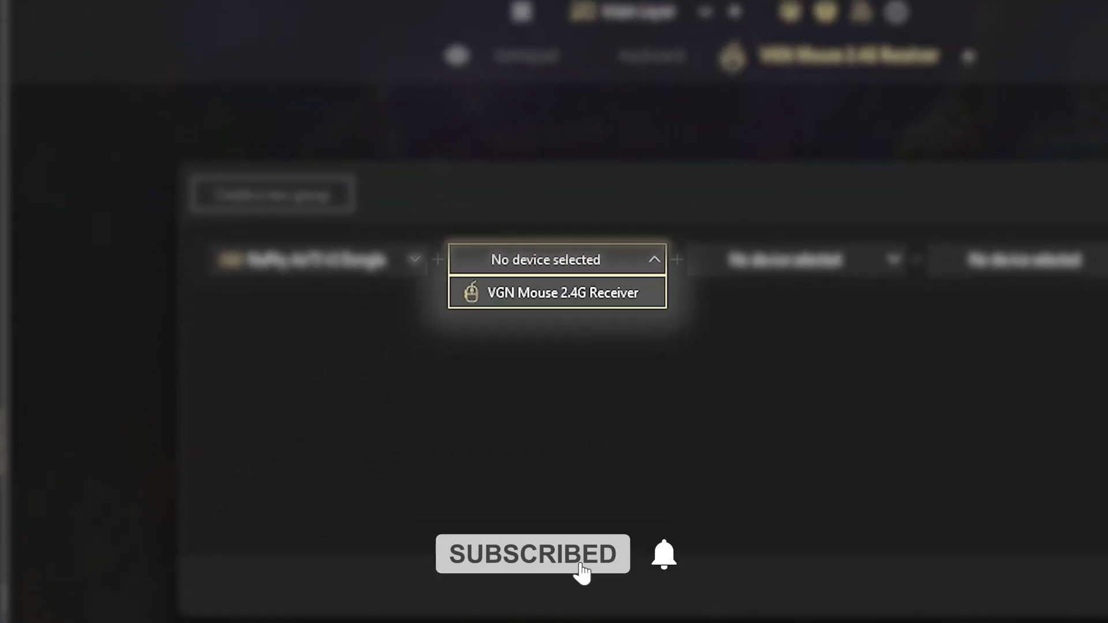
left_click(552, 298)
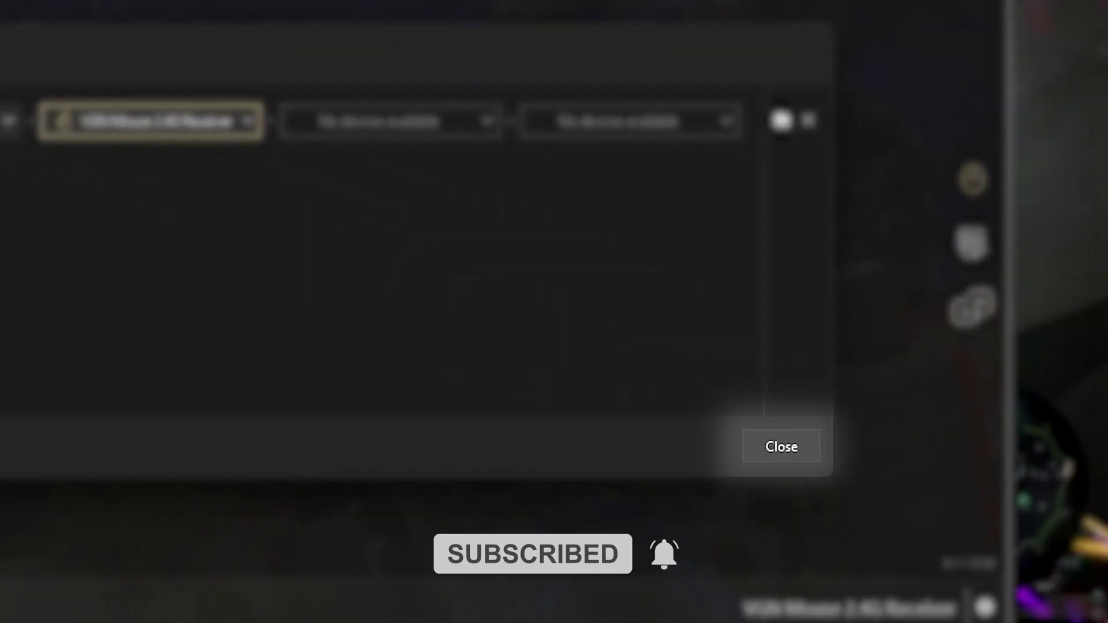
left_click(779, 449)
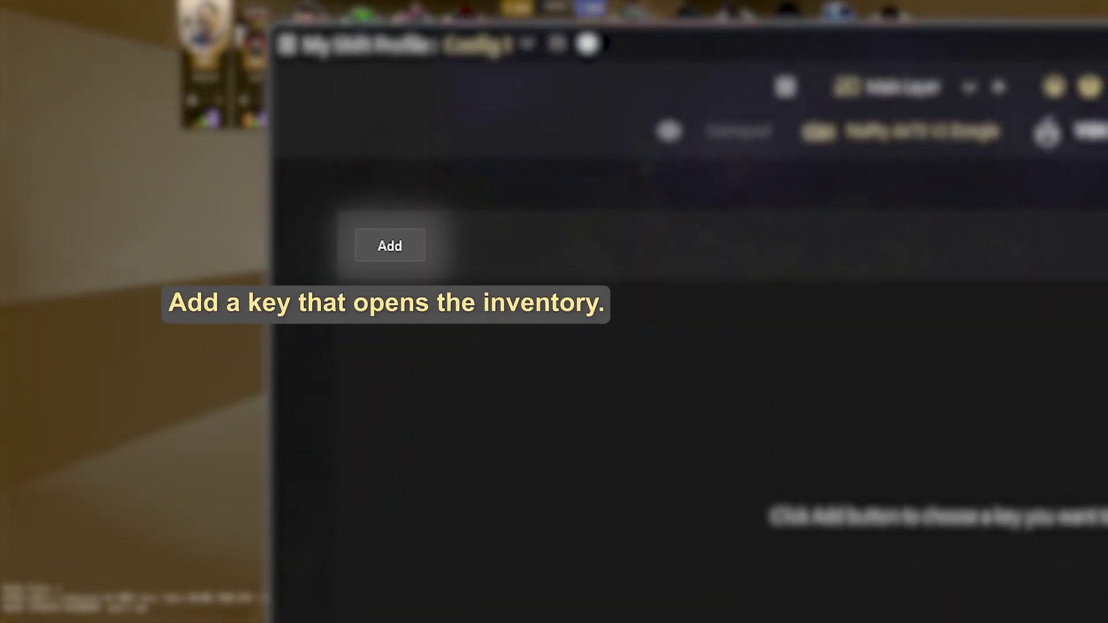
Step: Add the Tab key to the keyboard remaps on the Main Layer and open its Shift mode settings
left_click(403, 246)
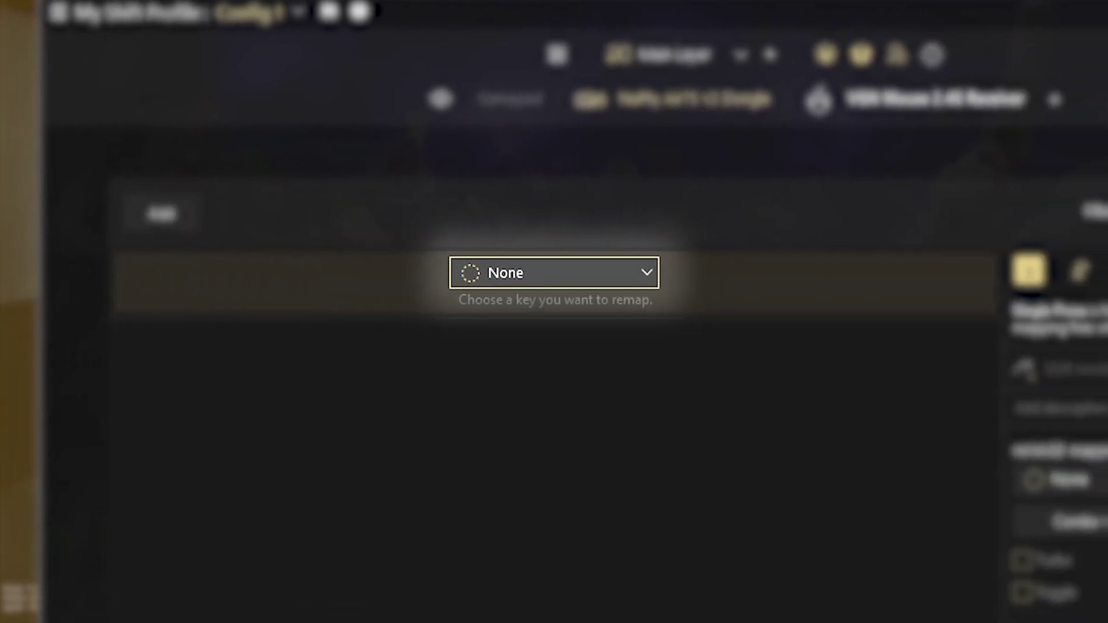
left_click(539, 268)
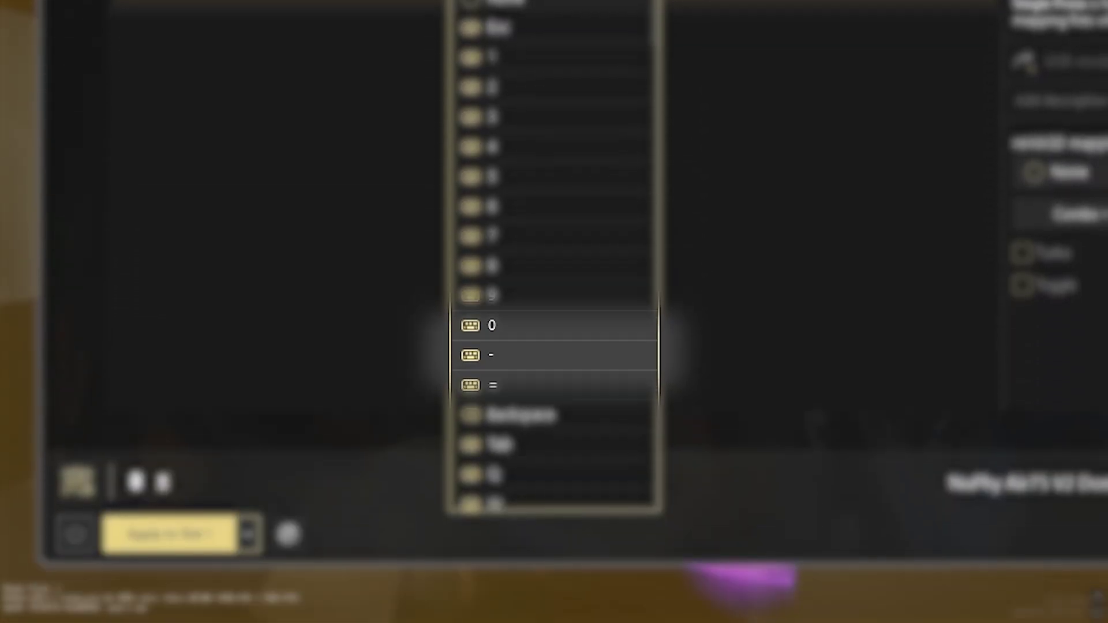
left_click(508, 405)
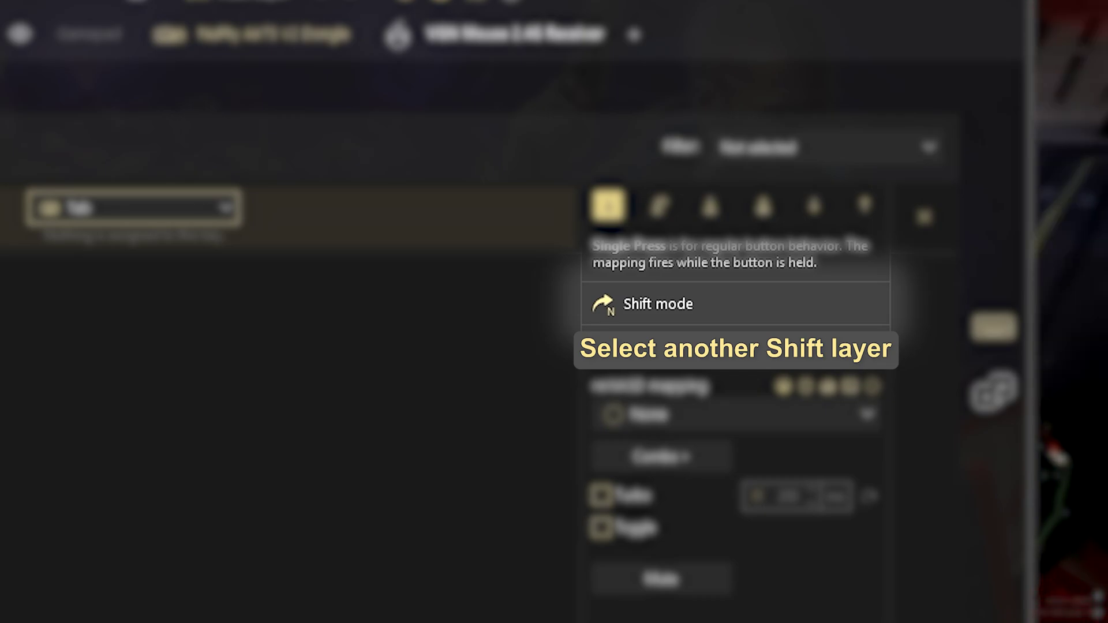
left_click(710, 304)
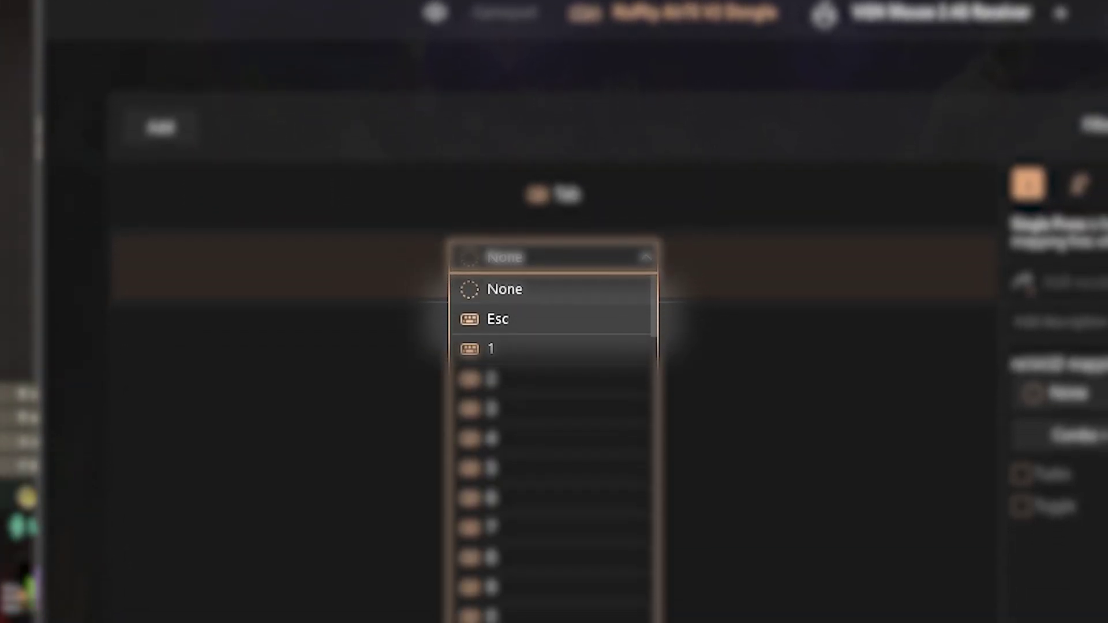
Step: Choose Esc as the key to remap on Shift-layer 1 and make it jump to the Main Layer
left_click(576, 324)
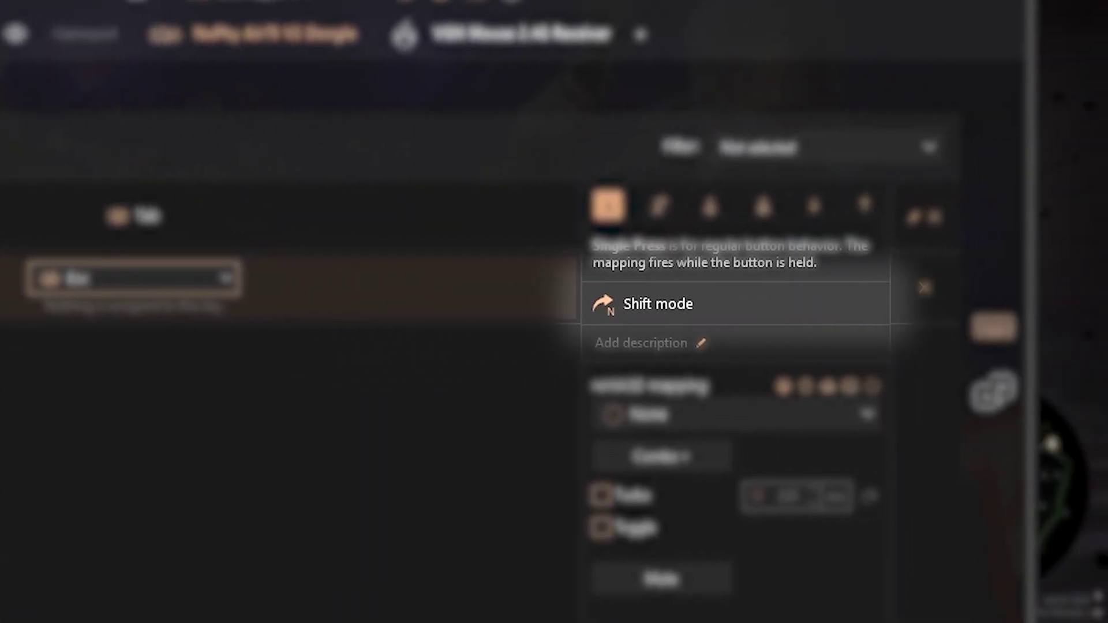
left_click(1061, 283)
left_click(714, 277)
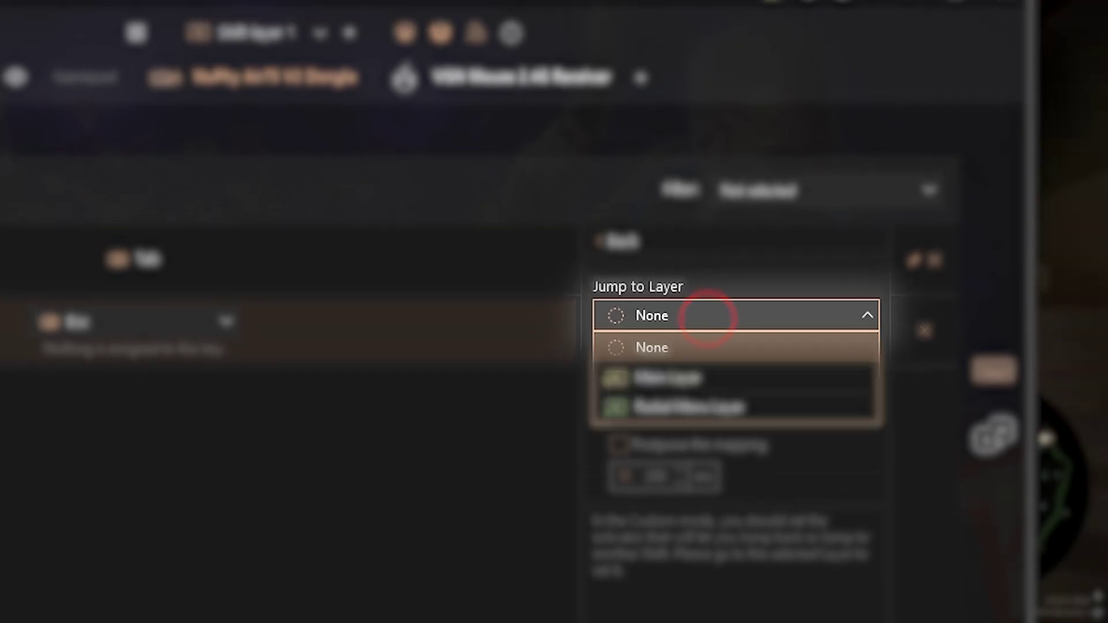
left_click(665, 336)
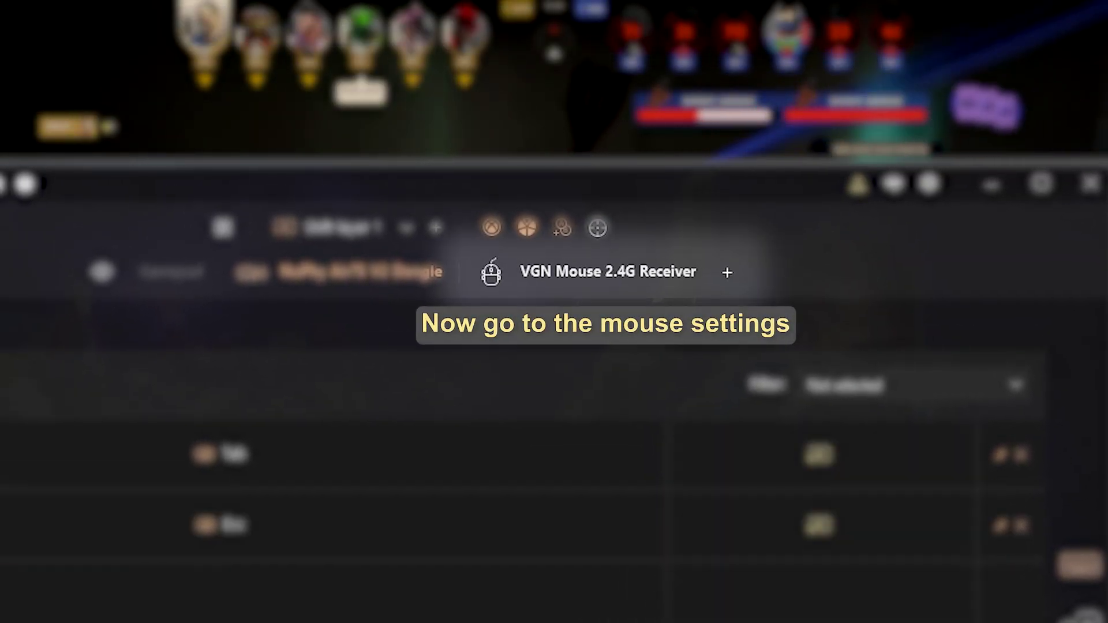
Step: Set the right mouse button to Do not inherit on Shift-layer 1 and apply the config to Slot 1
left_click(569, 272)
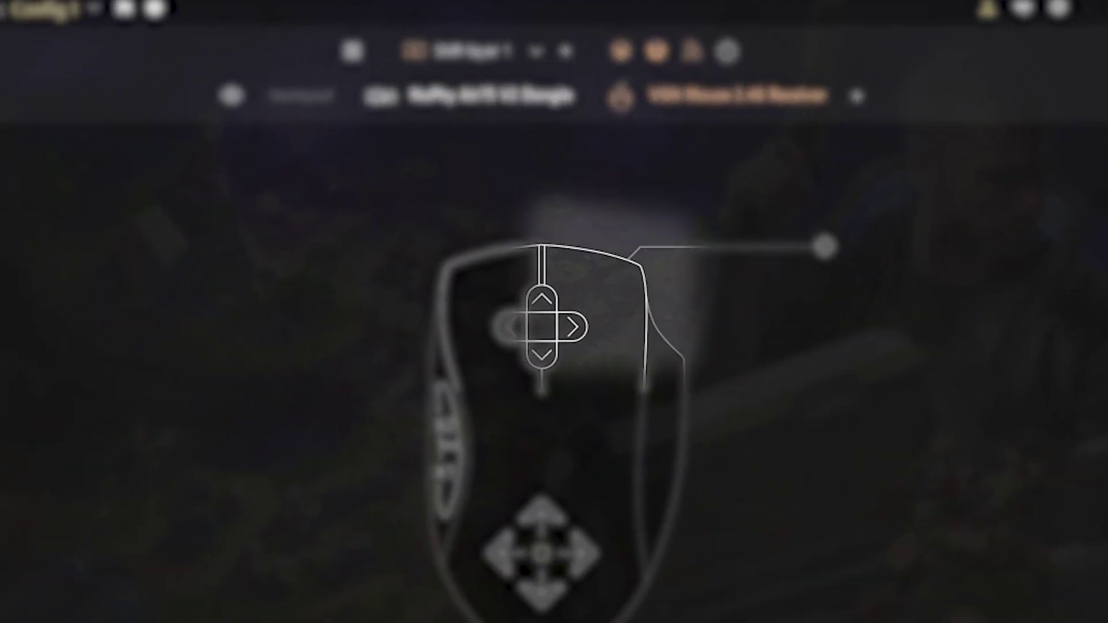
left_click(486, 504)
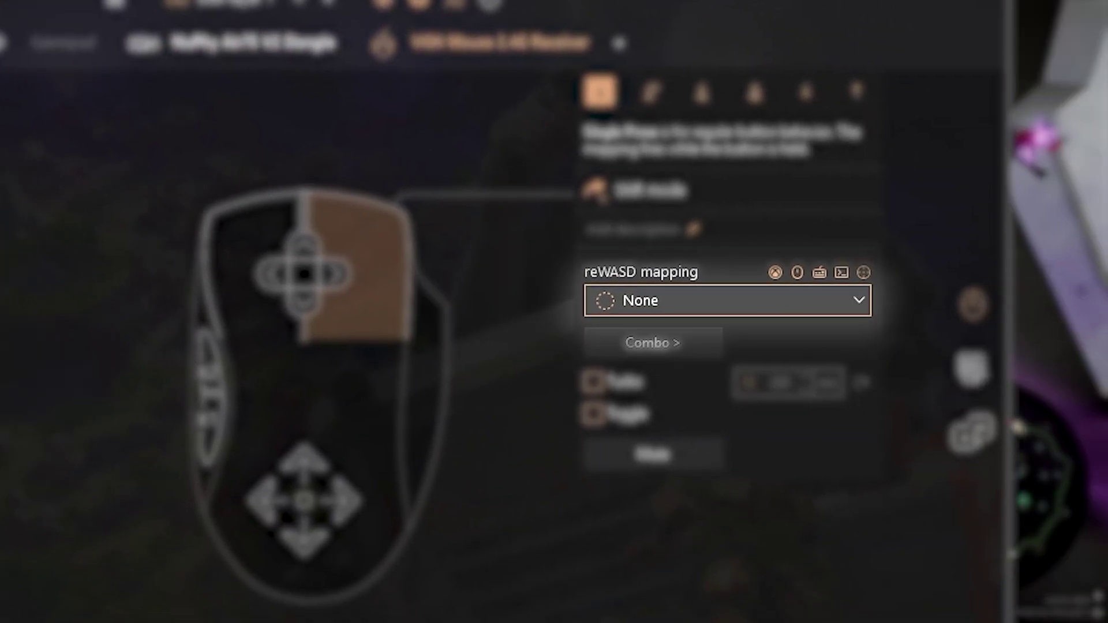
left_click(946, 335)
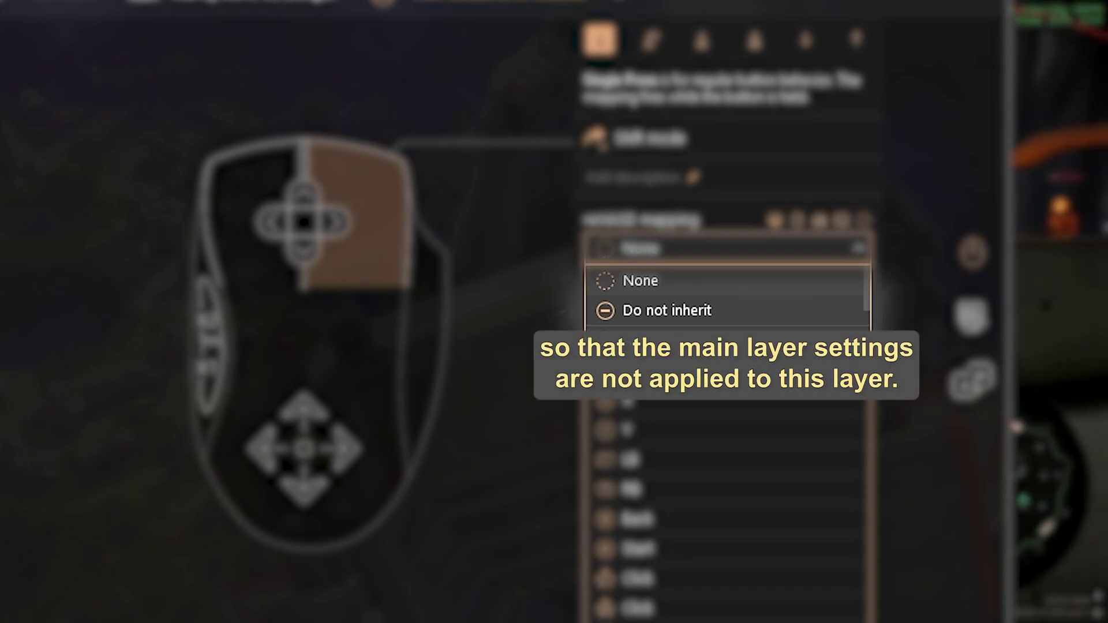
left_click(671, 315)
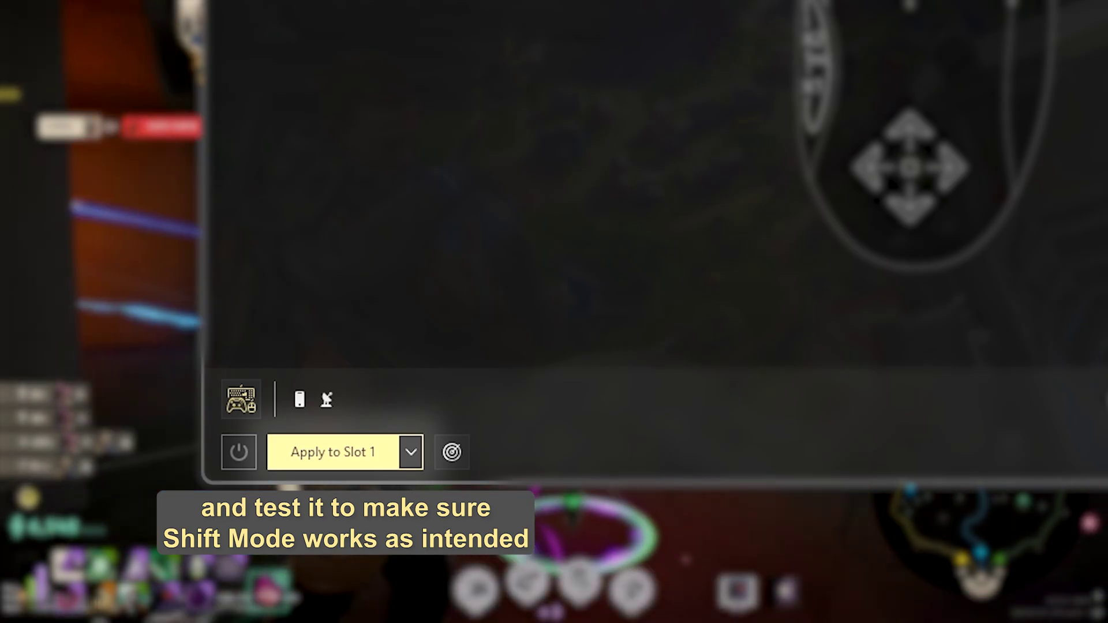
left_click(352, 454)
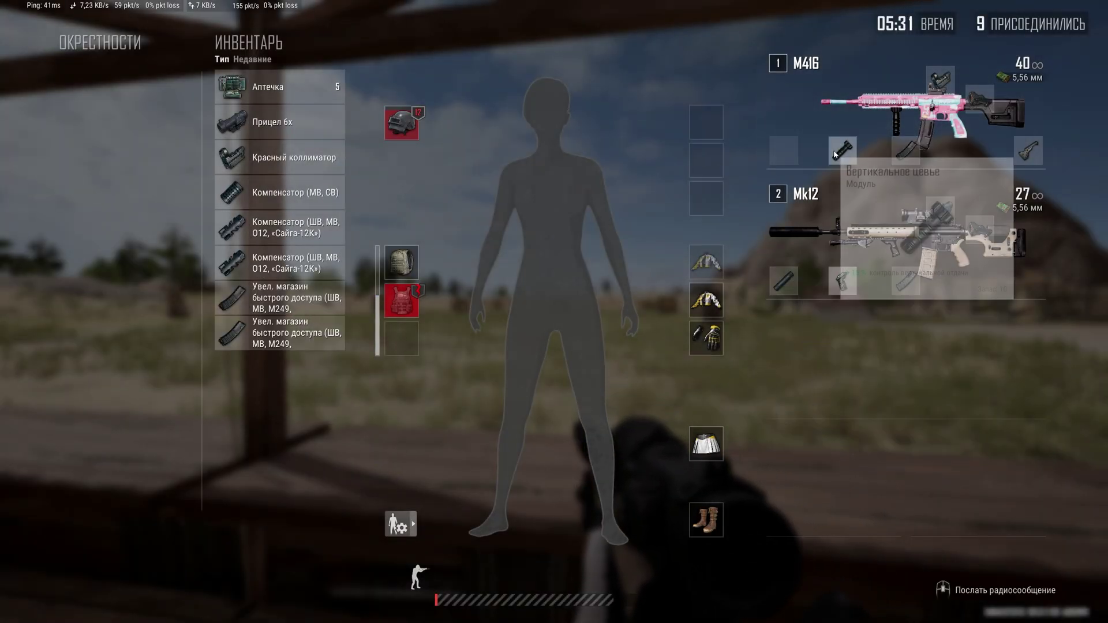
Step: Test the config in the game inventory by detaching the M416's grip, magazine and sight and attaching stored weapon attachments
right_click(835, 153)
right_click(906, 150)
right_click(939, 81)
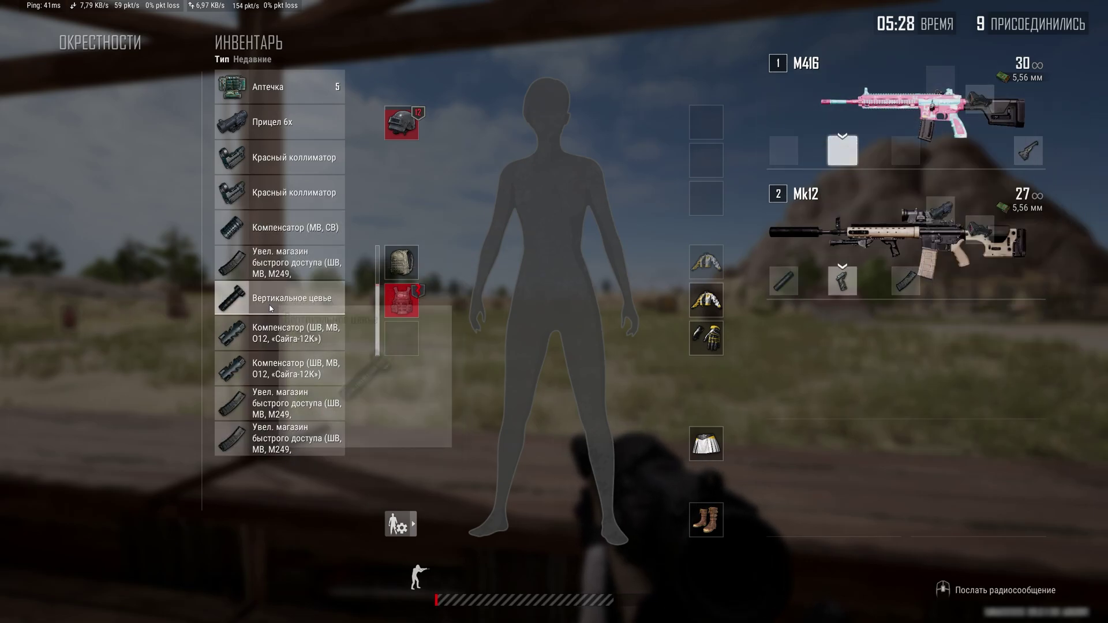
right_click(245, 333)
right_click(292, 190)
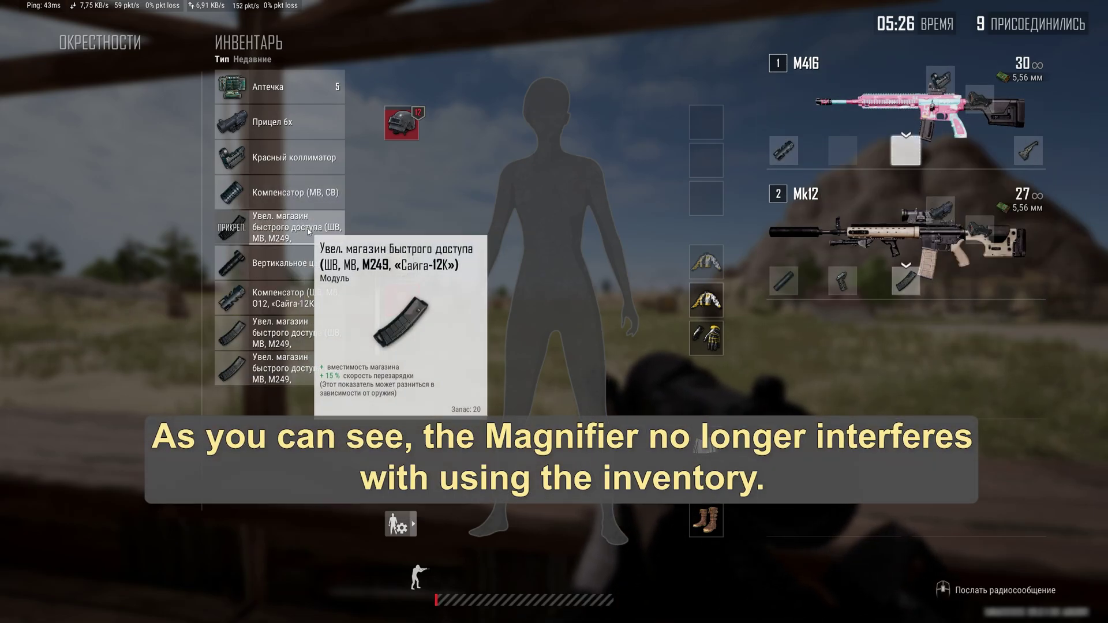
right_click(307, 230)
right_click(274, 263)
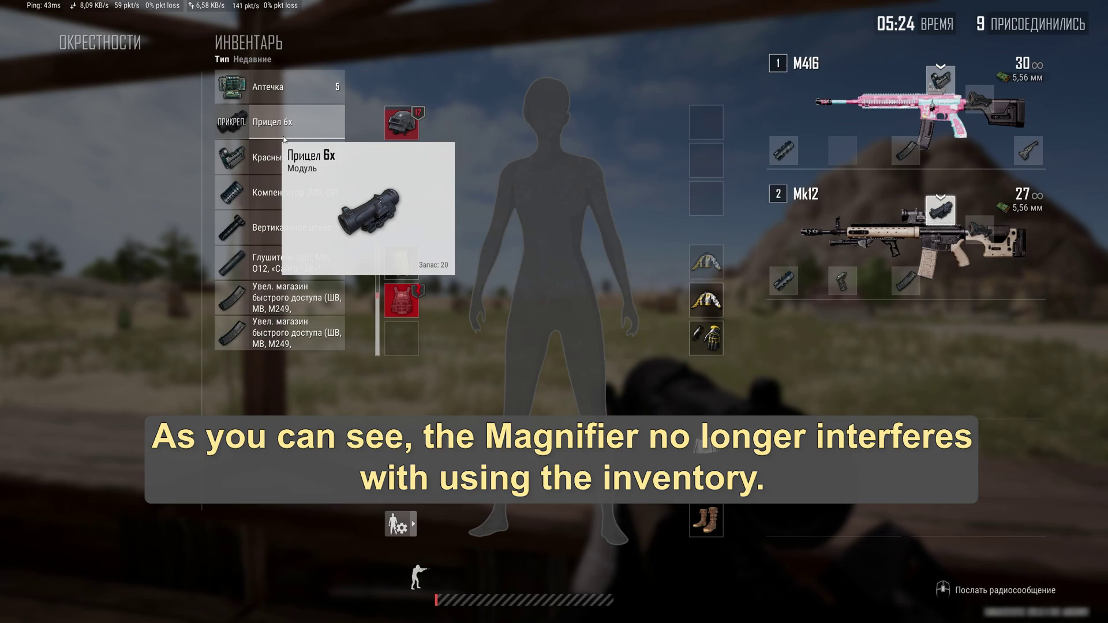